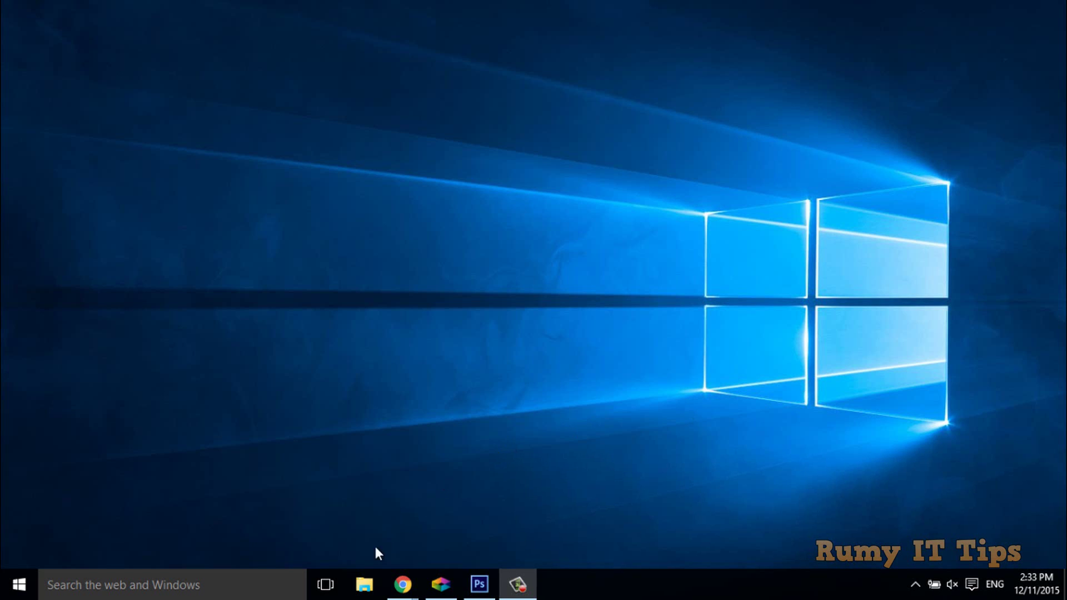
# Open This PC's system properties and maximize the System window to review it.
pyautogui.click(365, 583)
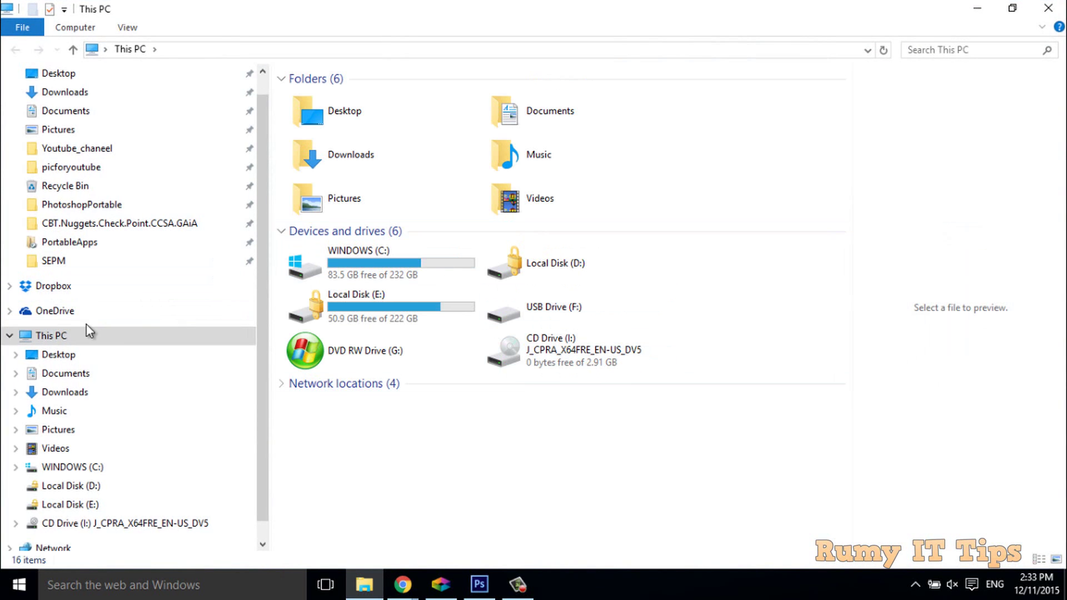
pyautogui.rightClick(62, 341)
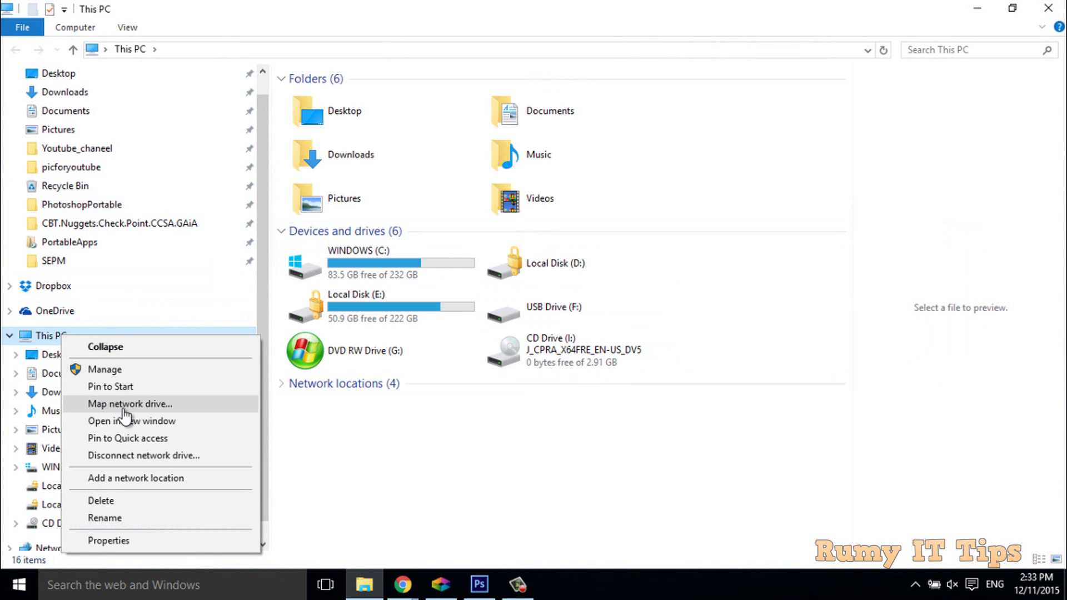
pyautogui.click(180, 541)
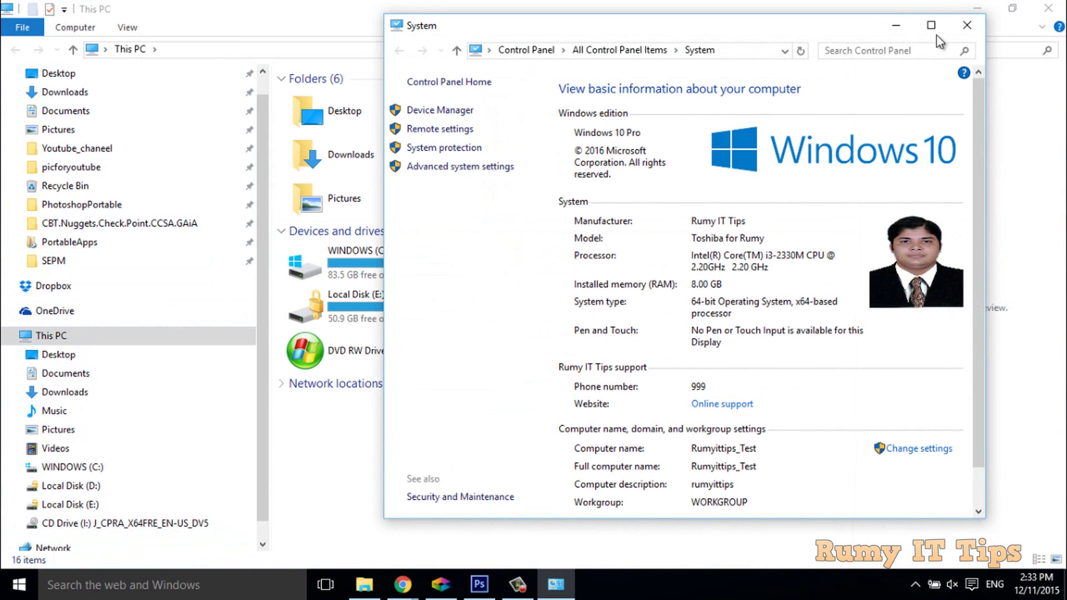
pyautogui.click(931, 26)
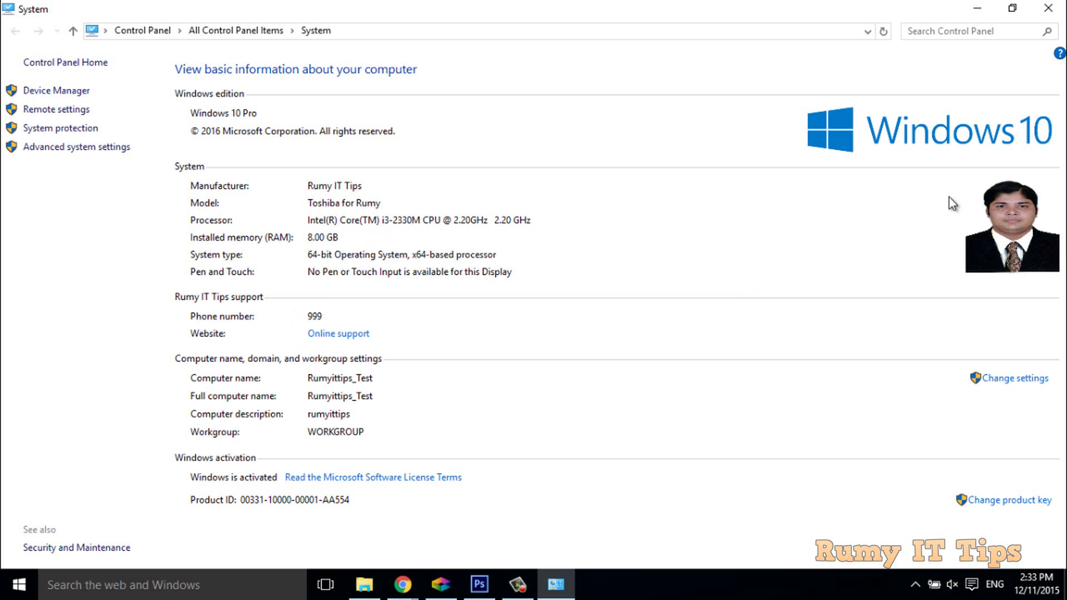
# Close the System and This PC windows, return to the Windows Tweaker website and select its address.
pyautogui.click(1048, 7)
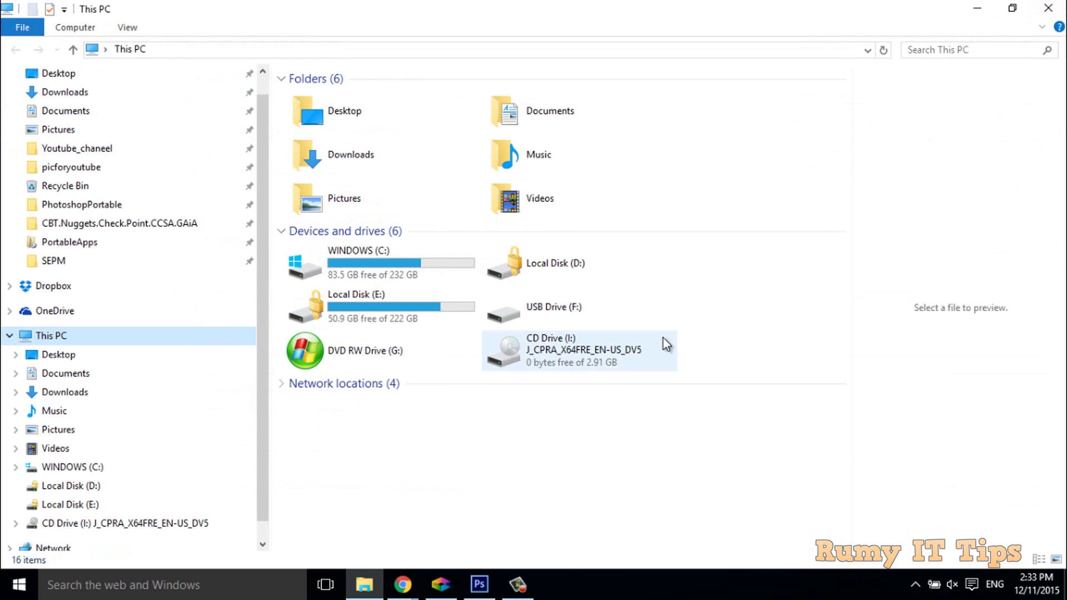
pyautogui.click(1048, 7)
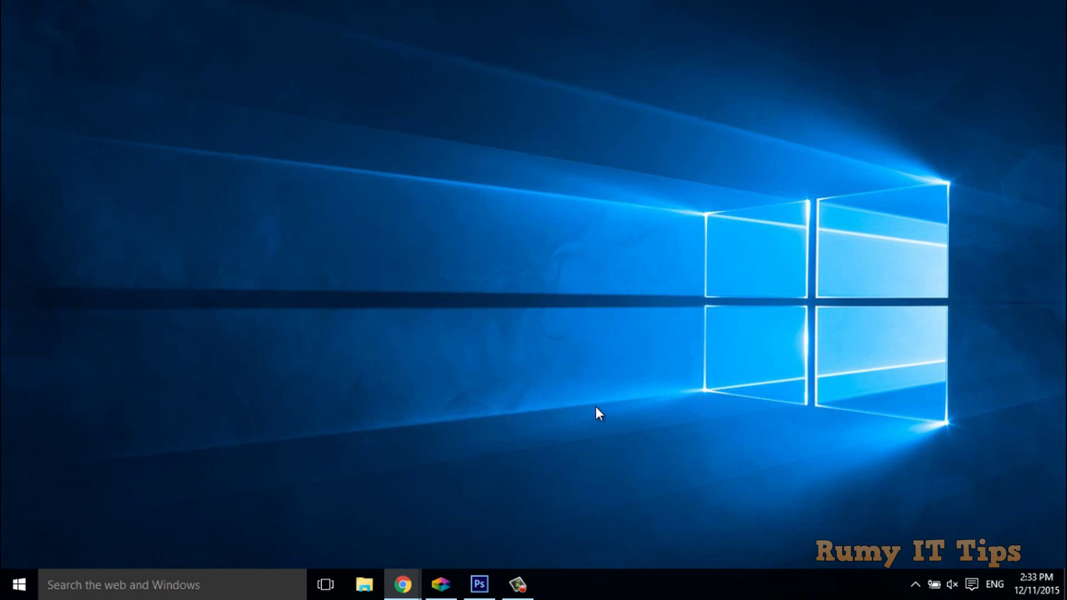
pyautogui.moveTo(402, 584)
pyautogui.click(491, 509)
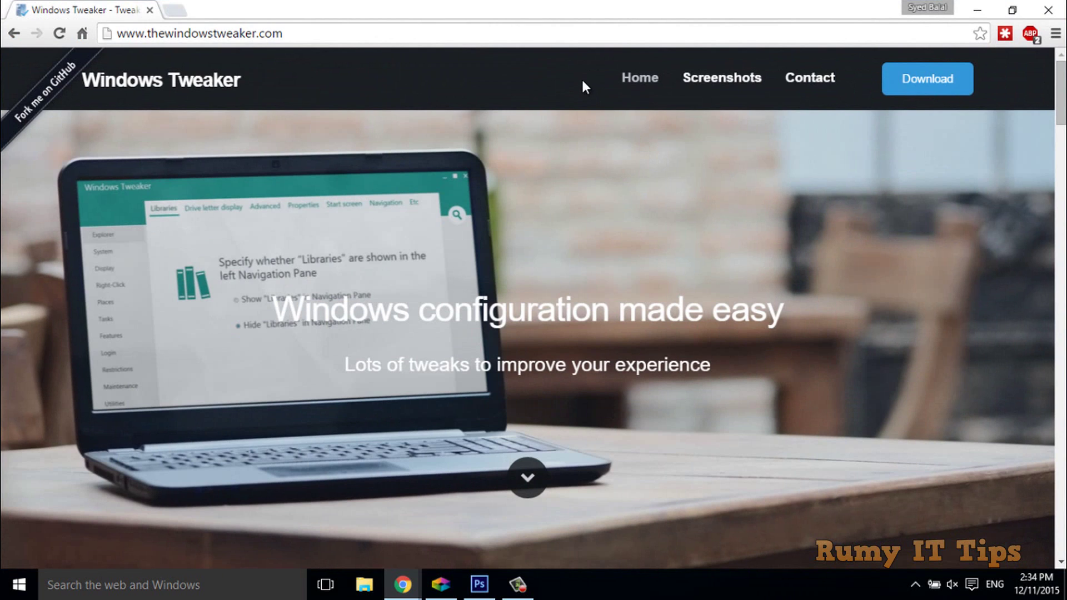
pyautogui.moveTo(283, 33); pyautogui.dragTo(114, 35)
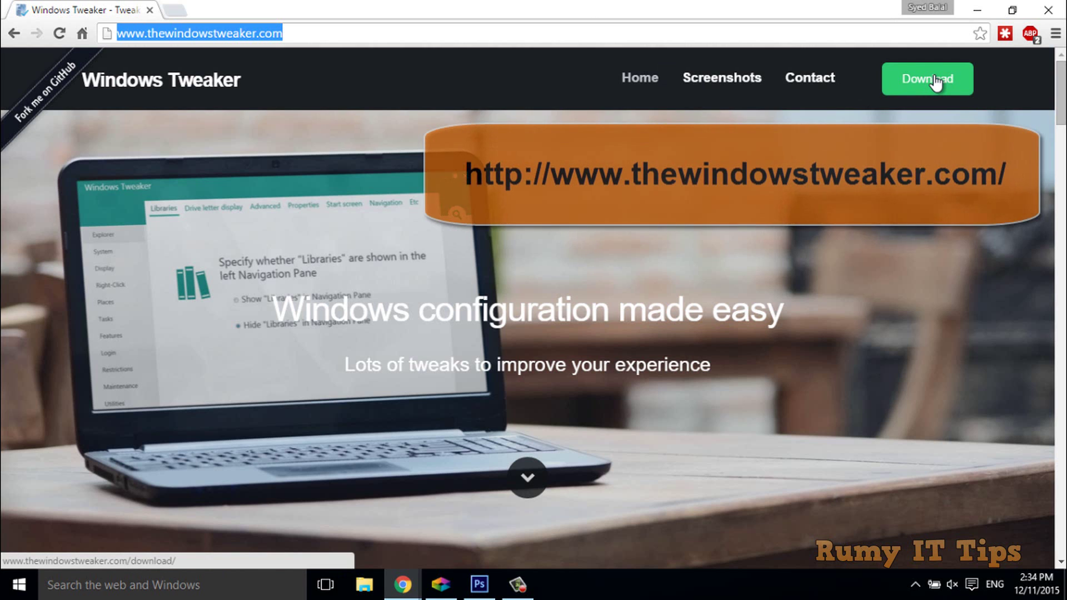
# Launch Windows Tweaker 5.3.1 from the Start menu's full app list.
pyautogui.click(976, 10)
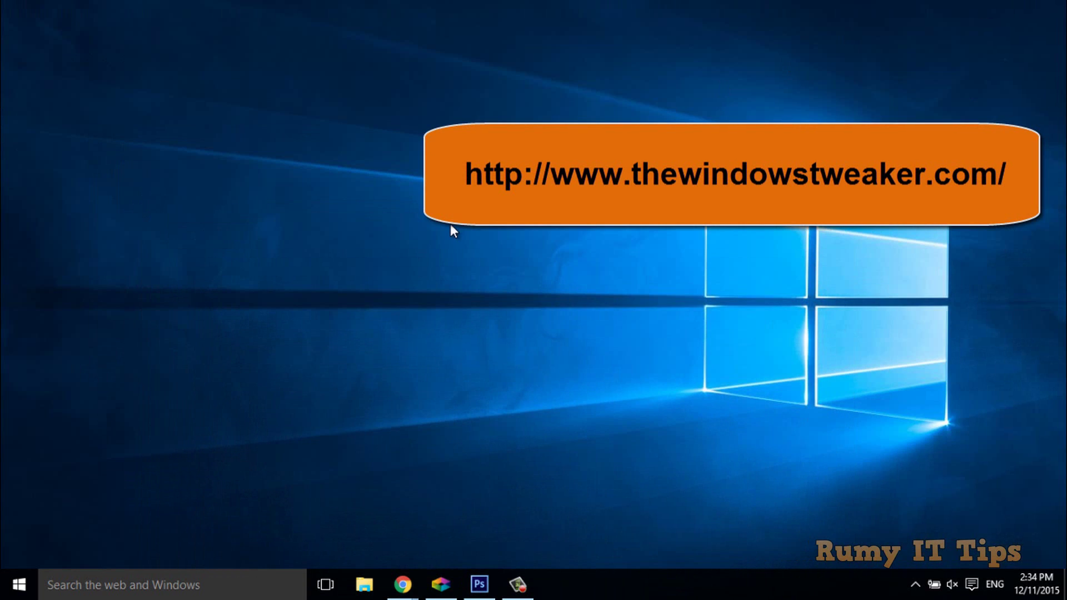
pyautogui.click(19, 584)
pyautogui.click(65, 550)
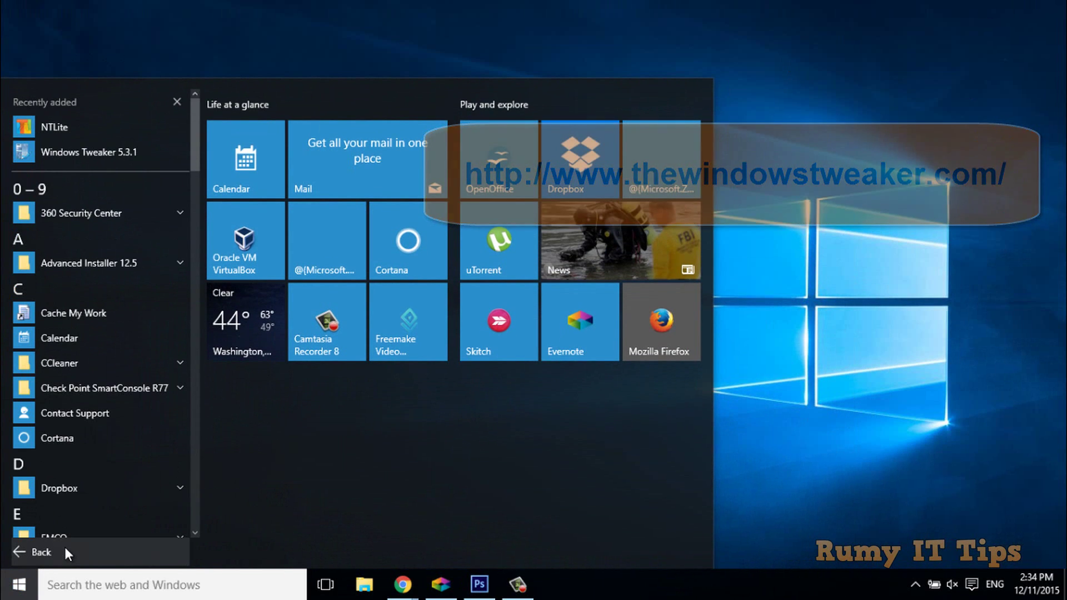
pyautogui.click(119, 151)
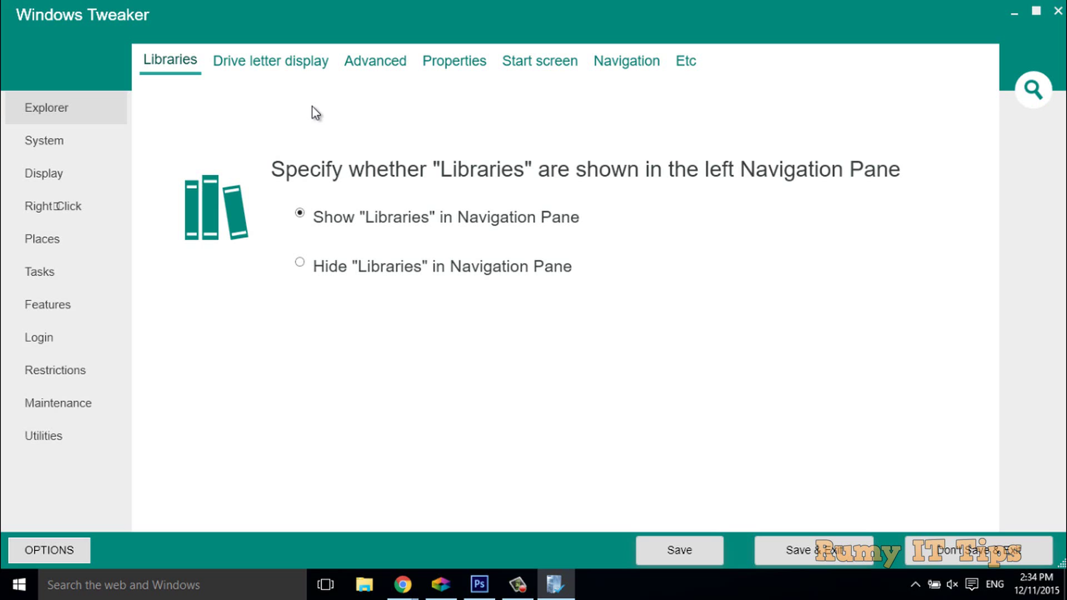
# In the System section's support information form, review the Manufacturer, Model, Support Phone and Support URL values.
pyautogui.click(54, 142)
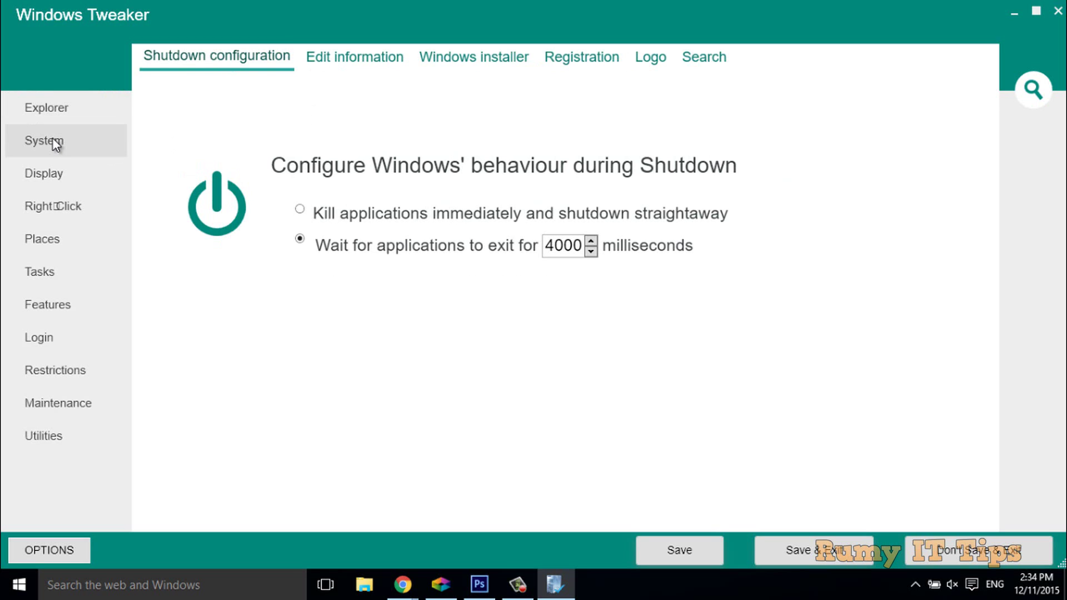
pyautogui.click(362, 57)
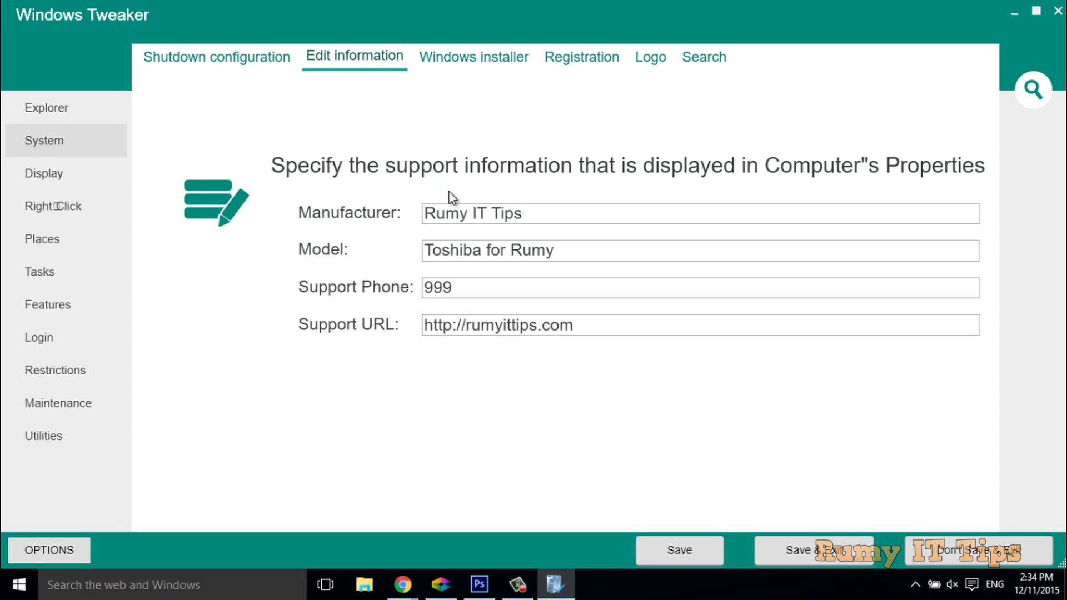
pyautogui.click(526, 211)
pyautogui.moveTo(439, 207); pyautogui.dragTo(422, 210)
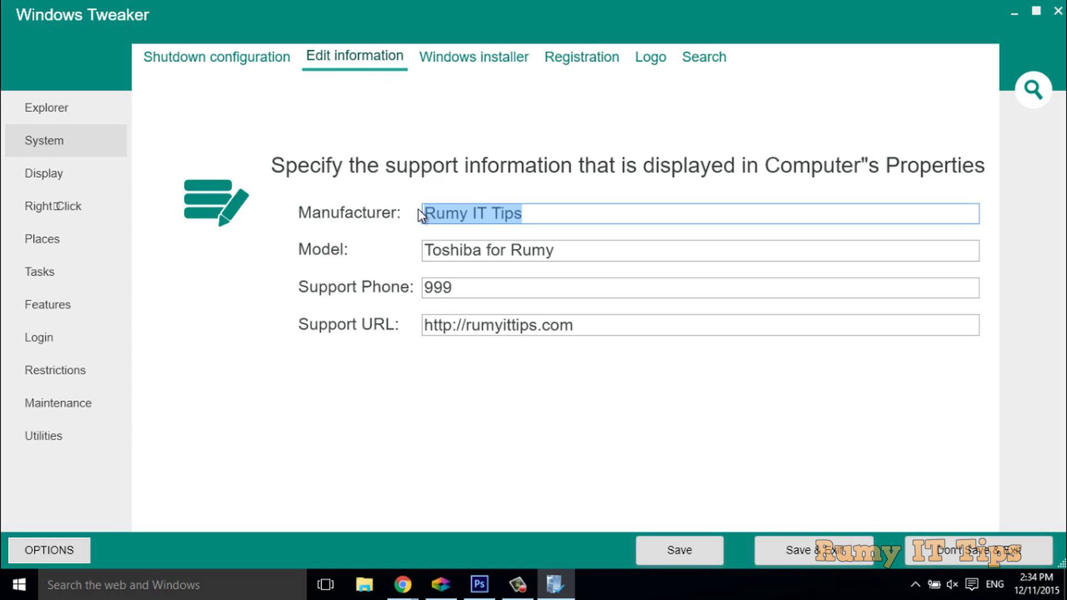
pyautogui.moveTo(552, 250); pyautogui.dragTo(425, 251)
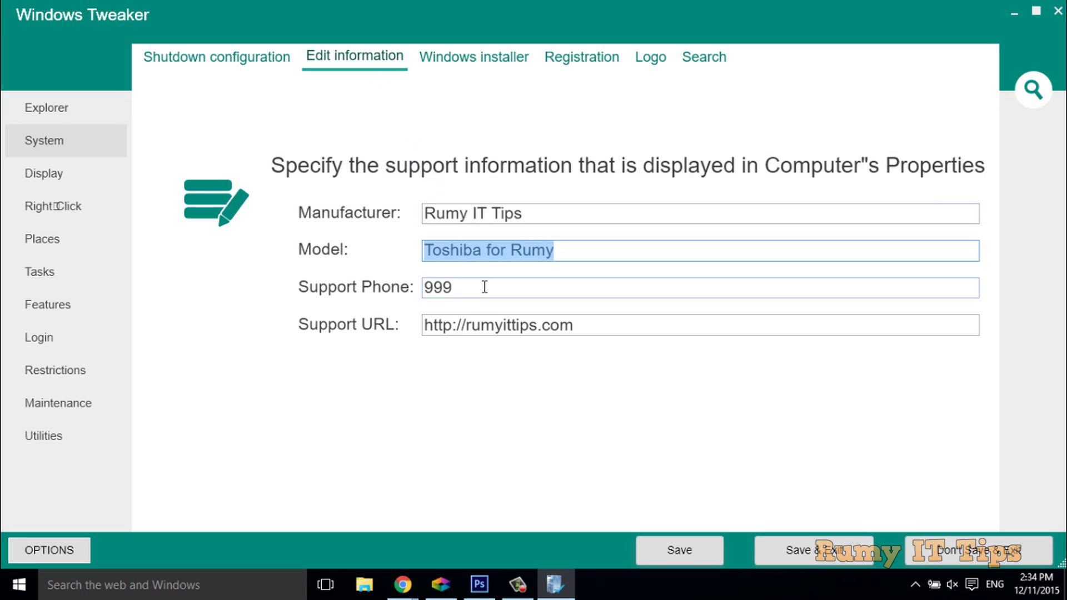
pyautogui.moveTo(476, 288); pyautogui.dragTo(437, 287)
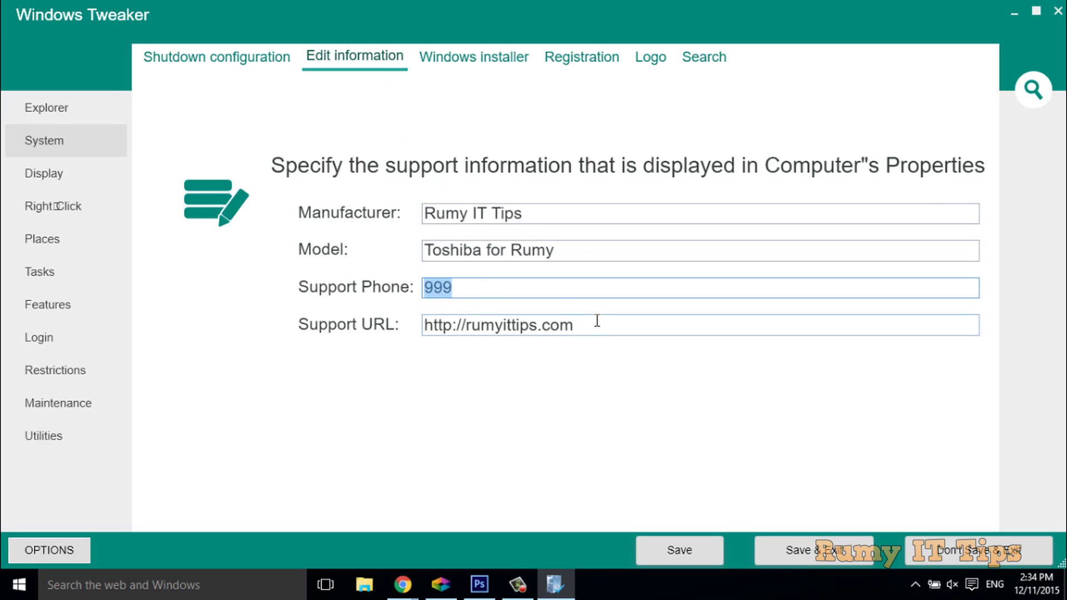
pyautogui.moveTo(595, 325); pyautogui.dragTo(426, 327)
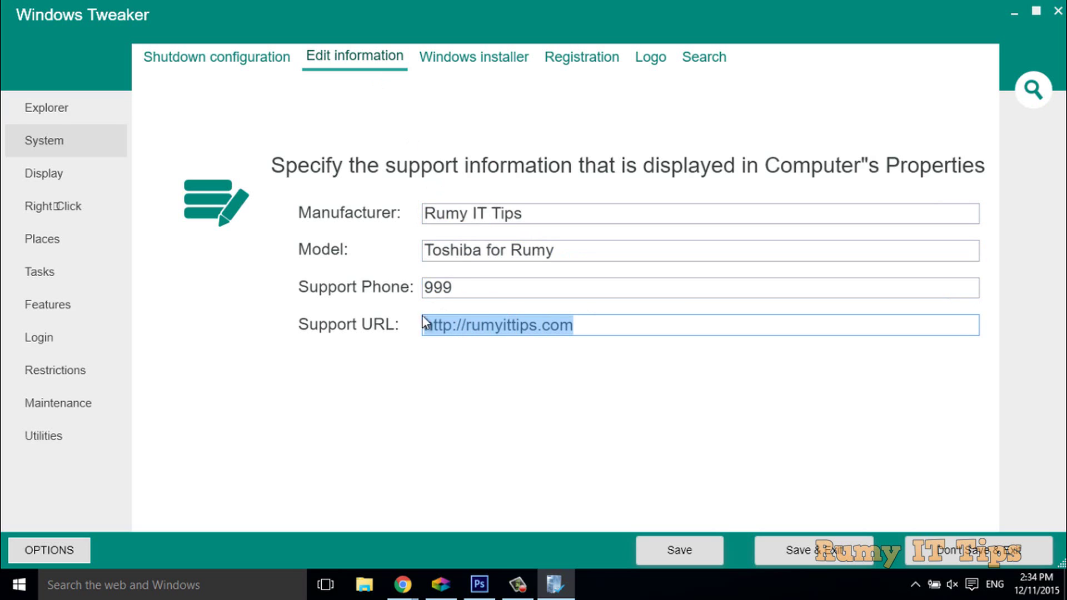
# Look through the Windows Installer, Registration and Logo pages, then open This PC in File Explorer.
pyautogui.click(473, 57)
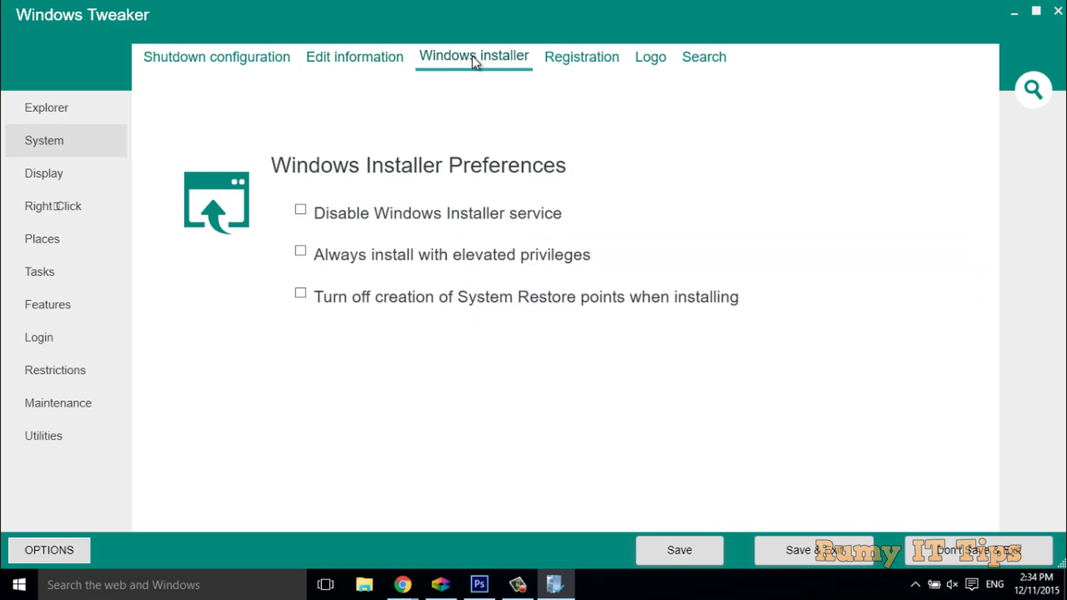
pyautogui.click(580, 60)
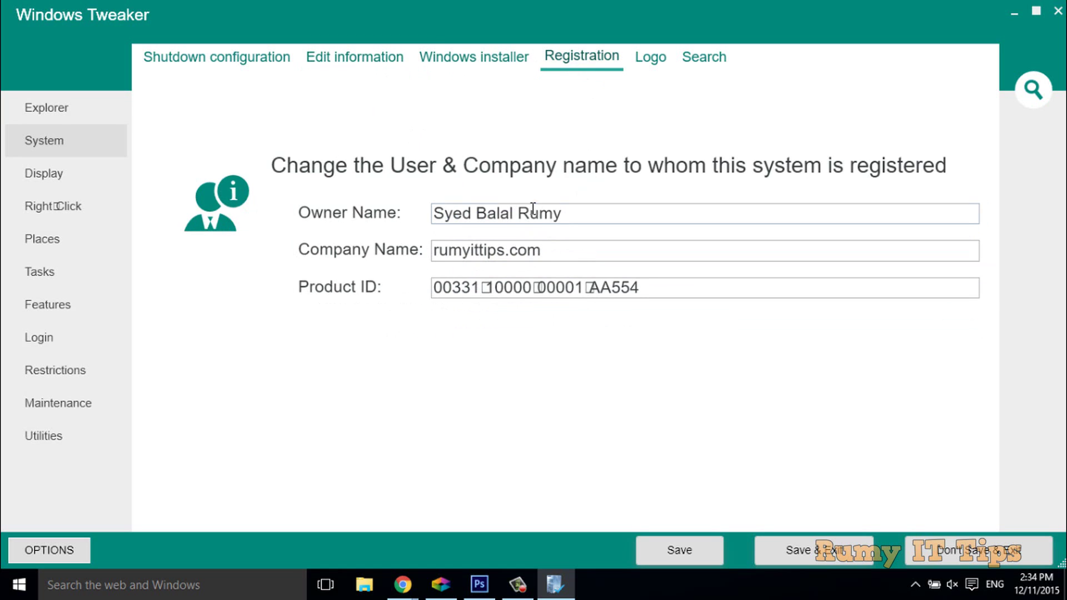
pyautogui.click(650, 58)
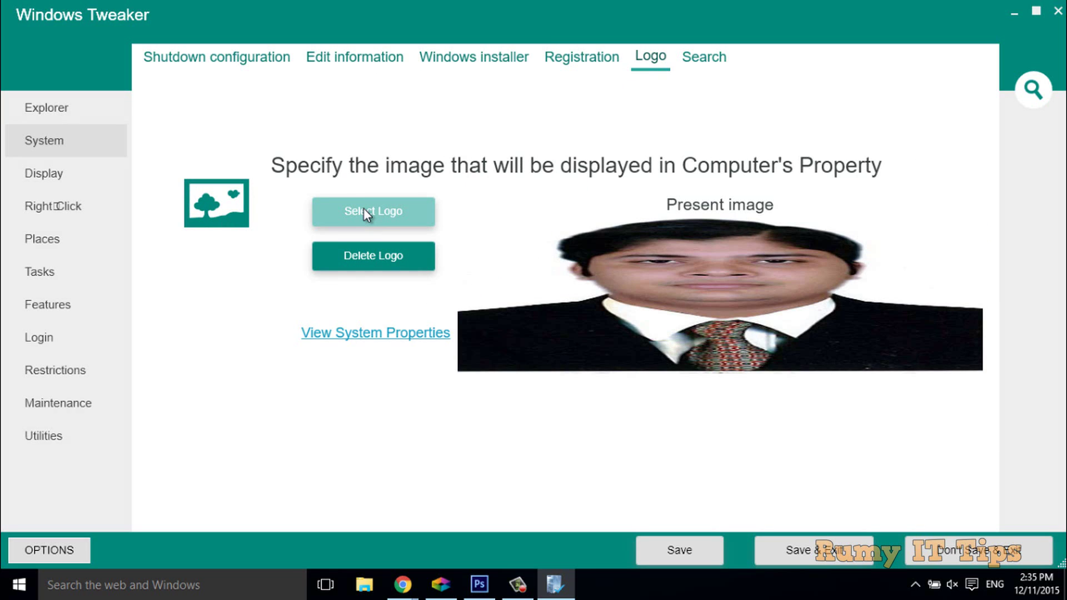
pyautogui.click(365, 584)
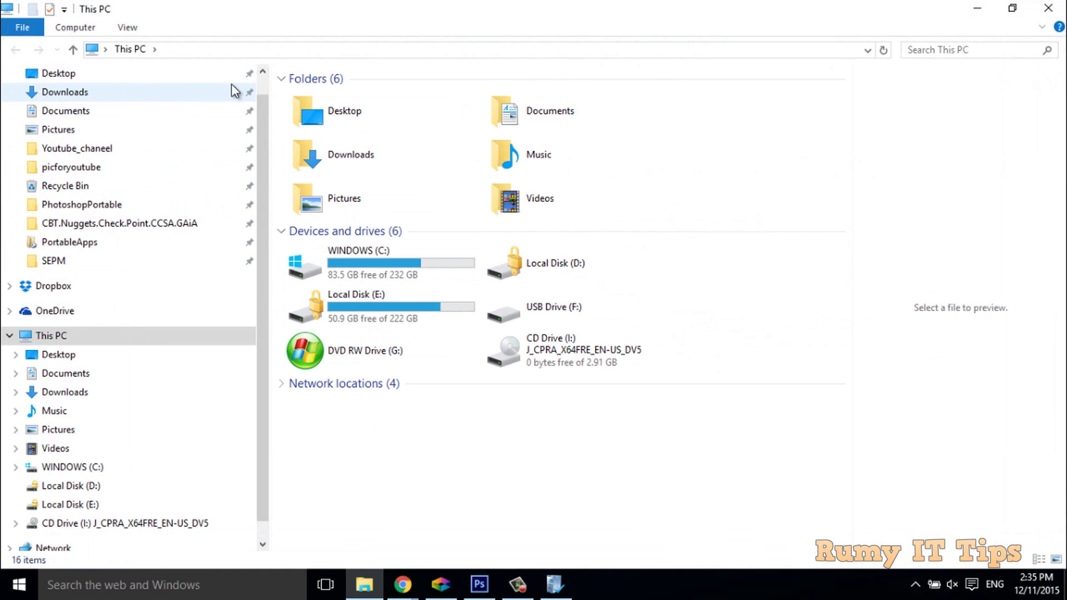
# In the Desktop folder, check rumy2's Properties to confirm its file type is .bmp.
pyautogui.doubleClick(298, 96)
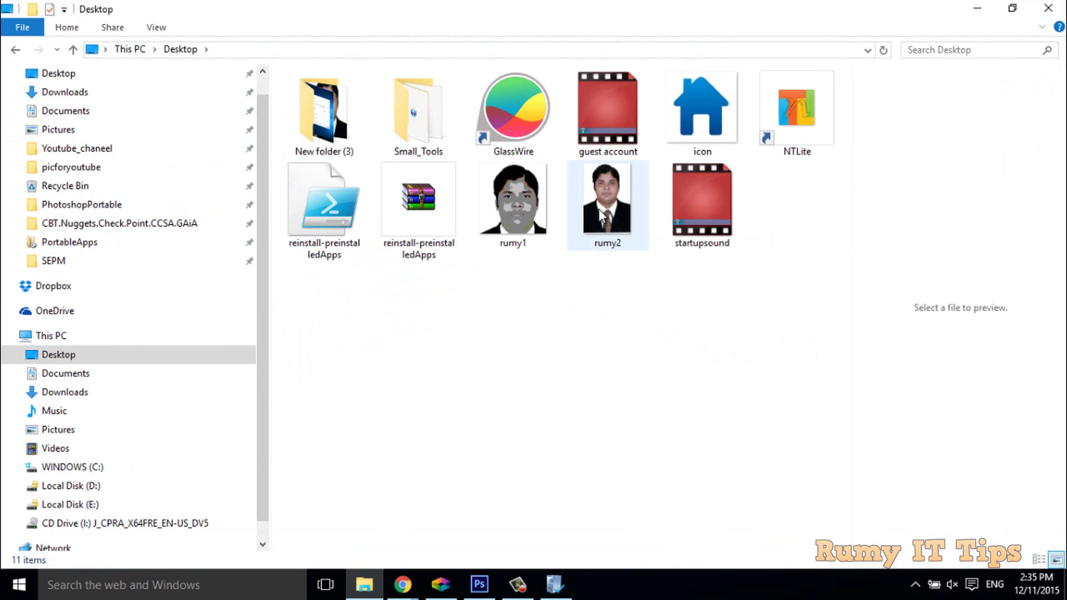
pyautogui.click(614, 210)
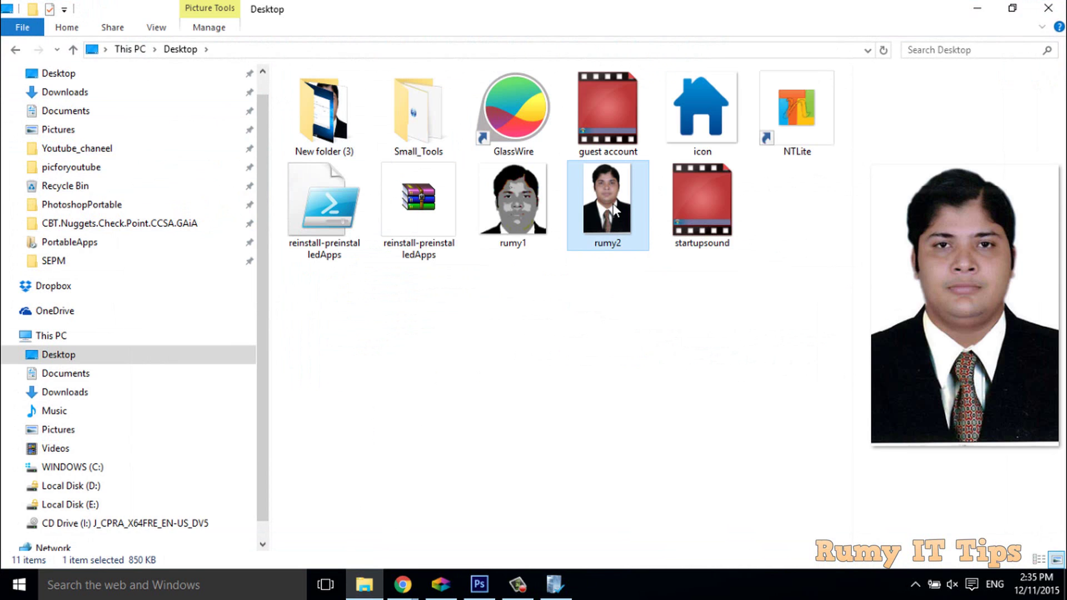
pyautogui.rightClick(614, 210)
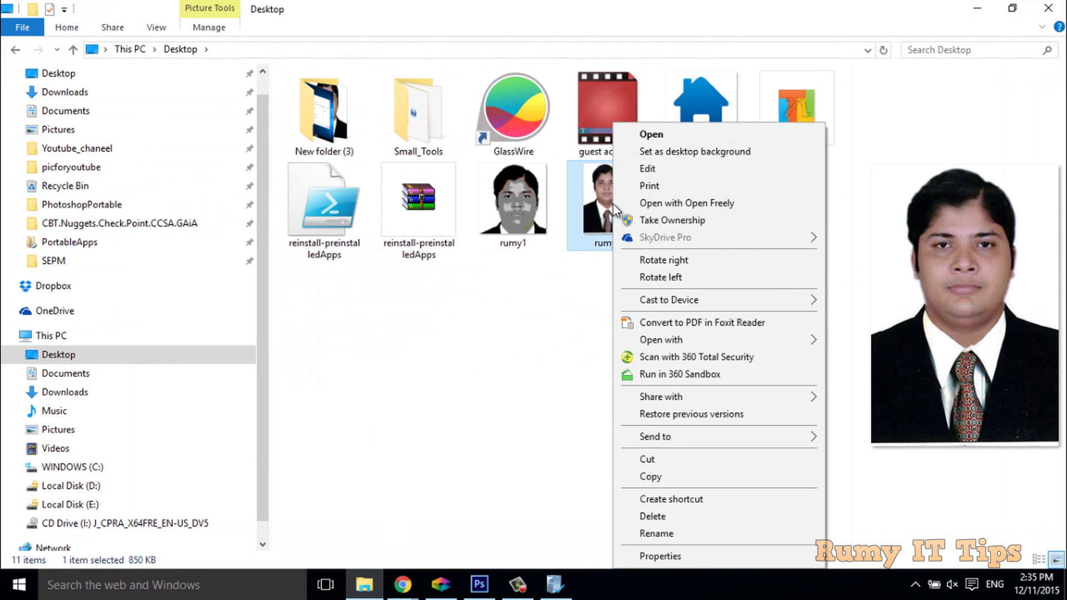
pyautogui.click(667, 556)
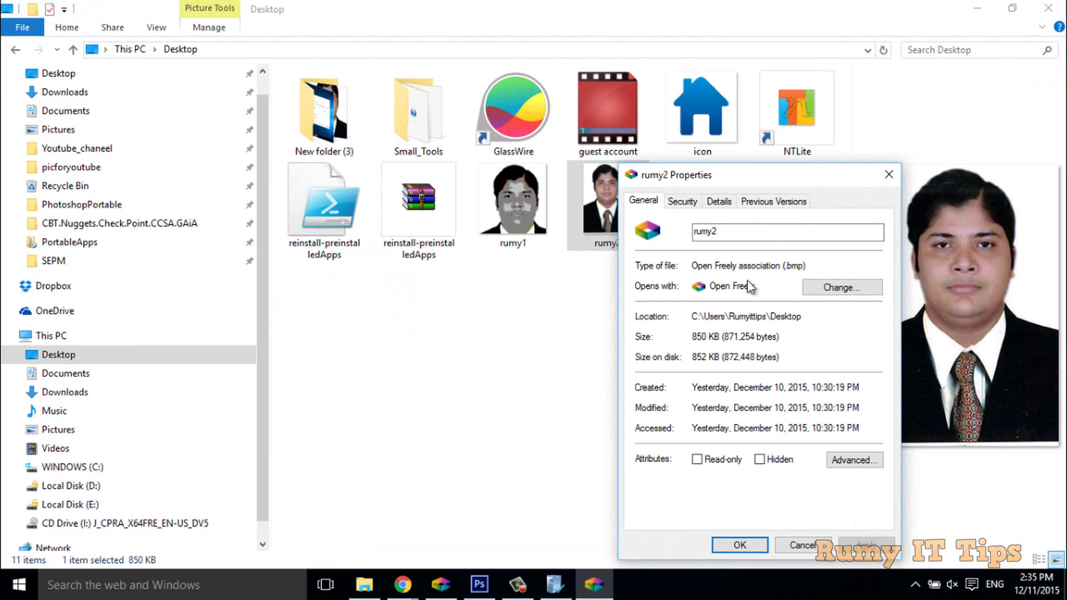
pyautogui.moveTo(803, 266); pyautogui.dragTo(784, 267)
pyautogui.click(796, 547)
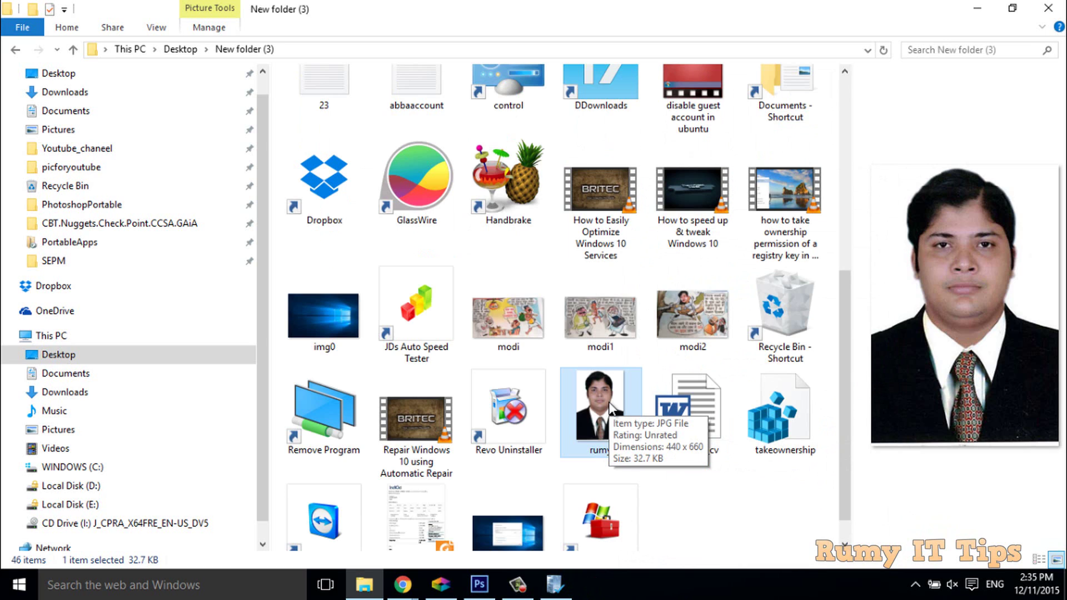
# Confirm in Properties that the rumy photo is a .jpg, then open it in Paint for editing.
pyautogui.hotkey('alt', 'Return')
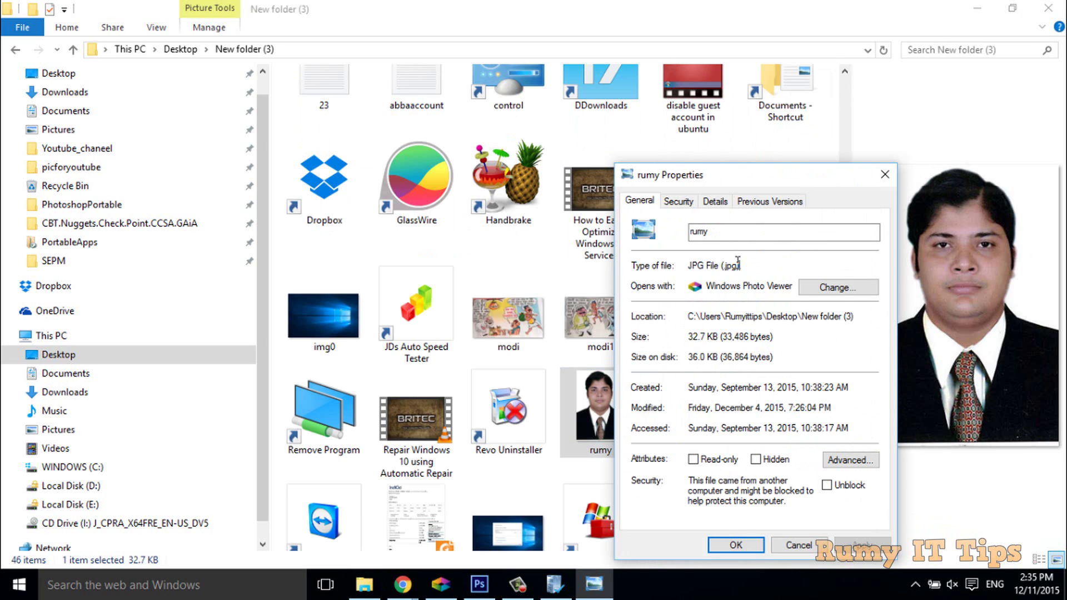
pyautogui.moveTo(740, 265); pyautogui.dragTo(716, 265)
pyautogui.click(893, 171)
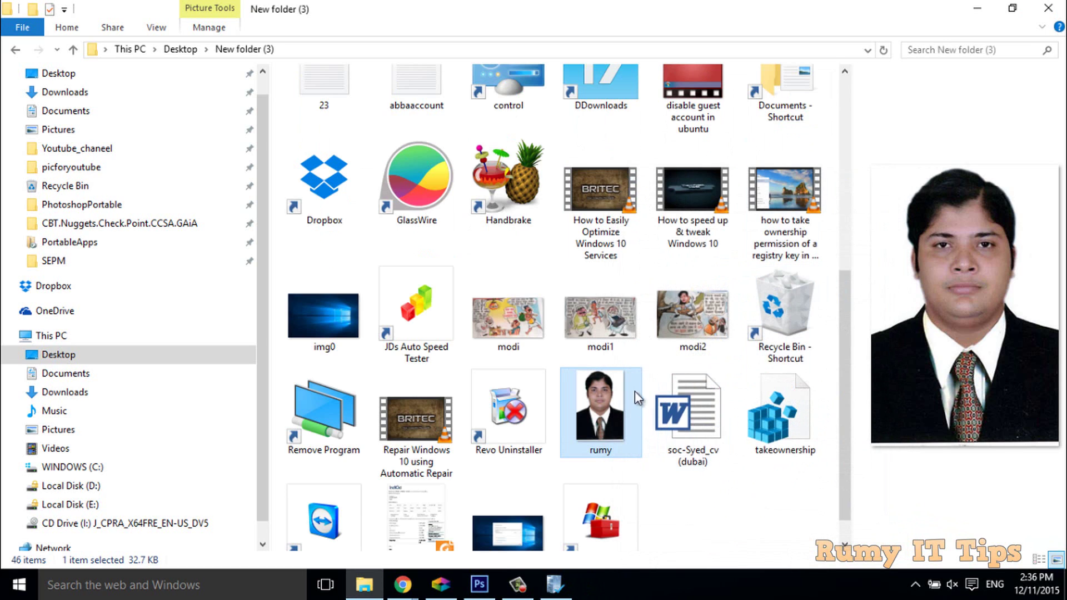
pyautogui.rightClick(601, 384)
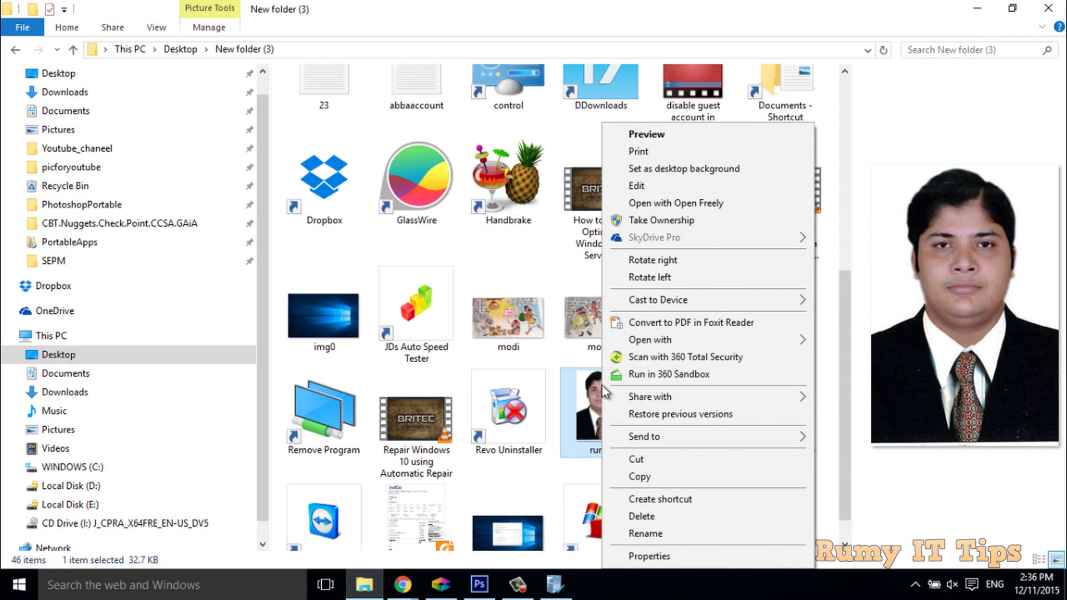
pyautogui.click(691, 185)
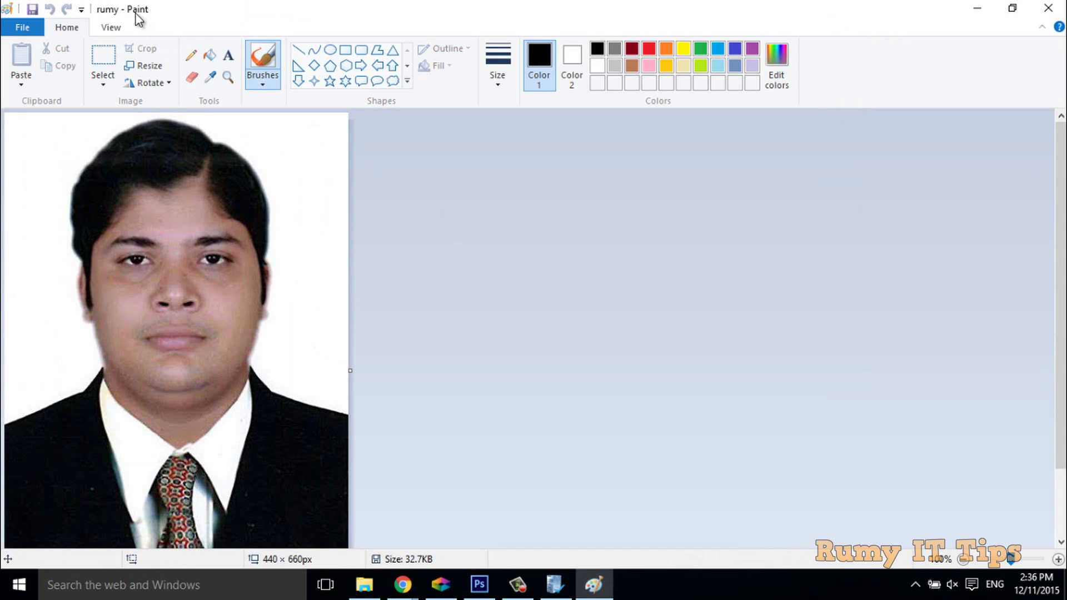
# Save the rumy photo to the Desktop as rumy3 in 24-bit Bitmap format.
pyautogui.click(29, 31)
pyautogui.click(80, 159)
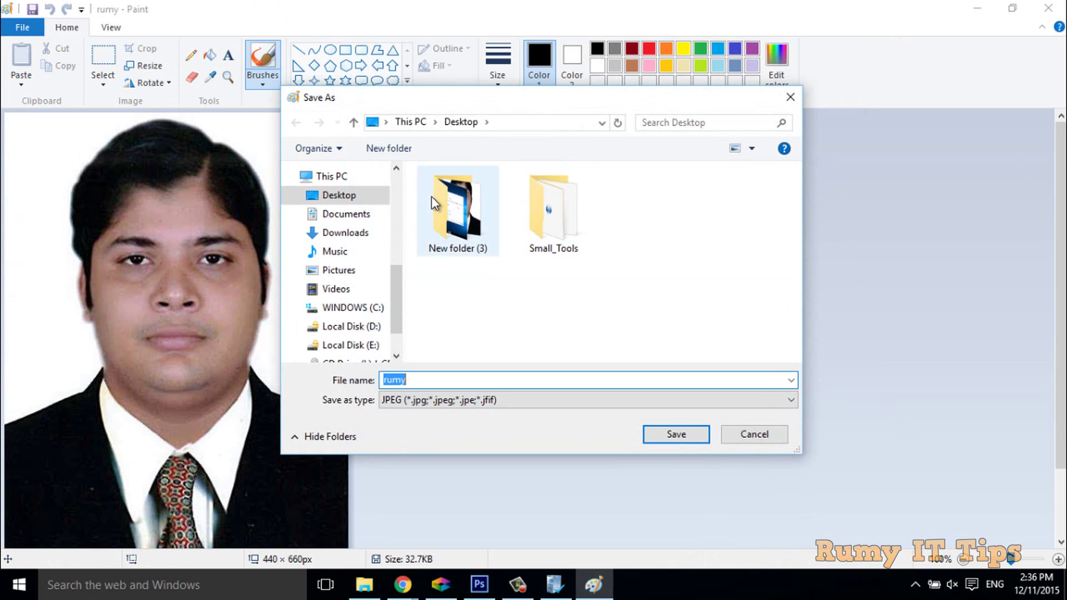
pyautogui.click(457, 401)
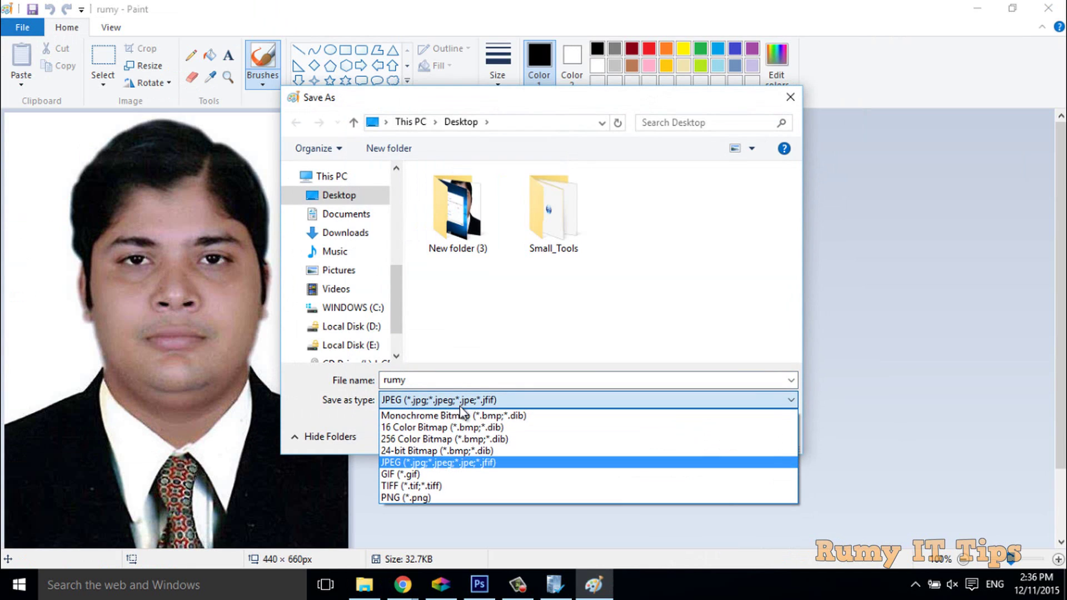
pyautogui.click(525, 451)
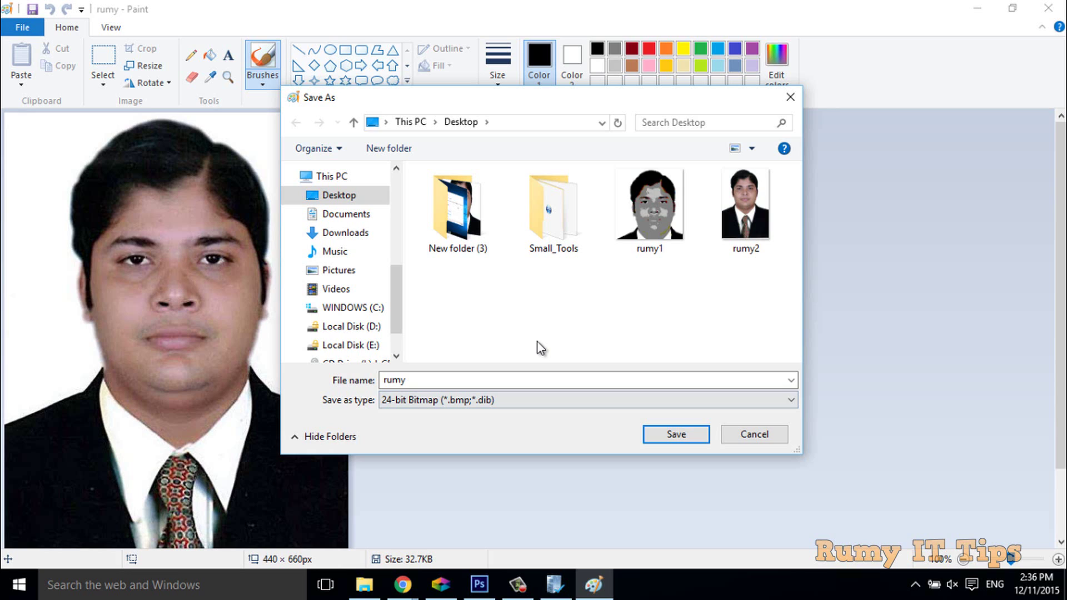
pyautogui.click(475, 378)
pyautogui.click(476, 379)
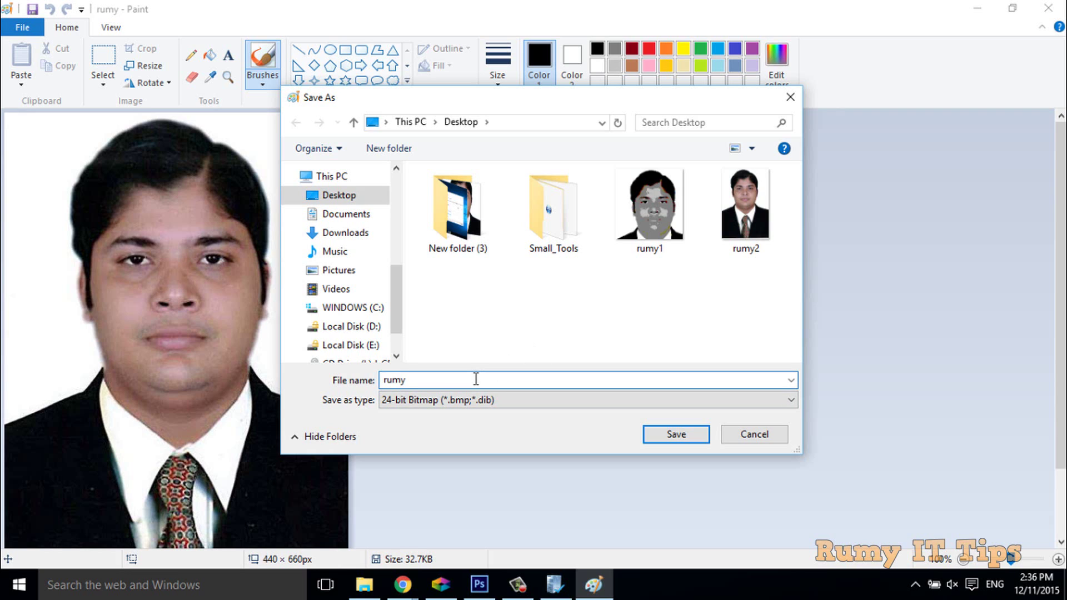
pyautogui.write('3')
pyautogui.click(649, 432)
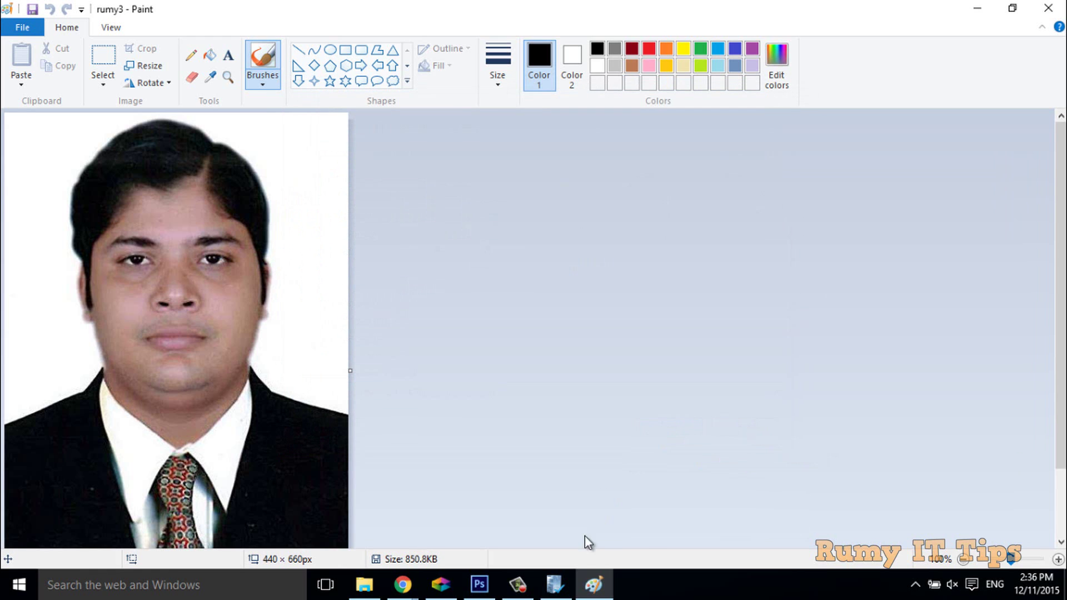
# In Windows Tweaker, browse to rumy3 as the logo, cancel the choice, and close Windows Tweaker.
pyautogui.click(555, 585)
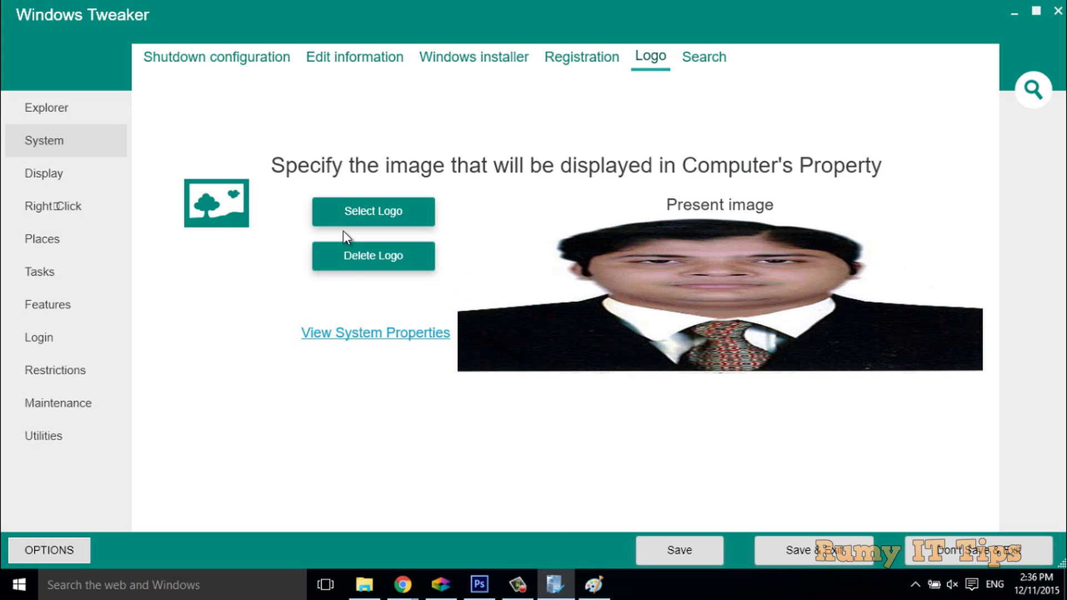
pyautogui.click(358, 221)
pyautogui.moveTo(519, 96); pyautogui.dragTo(512, 209)
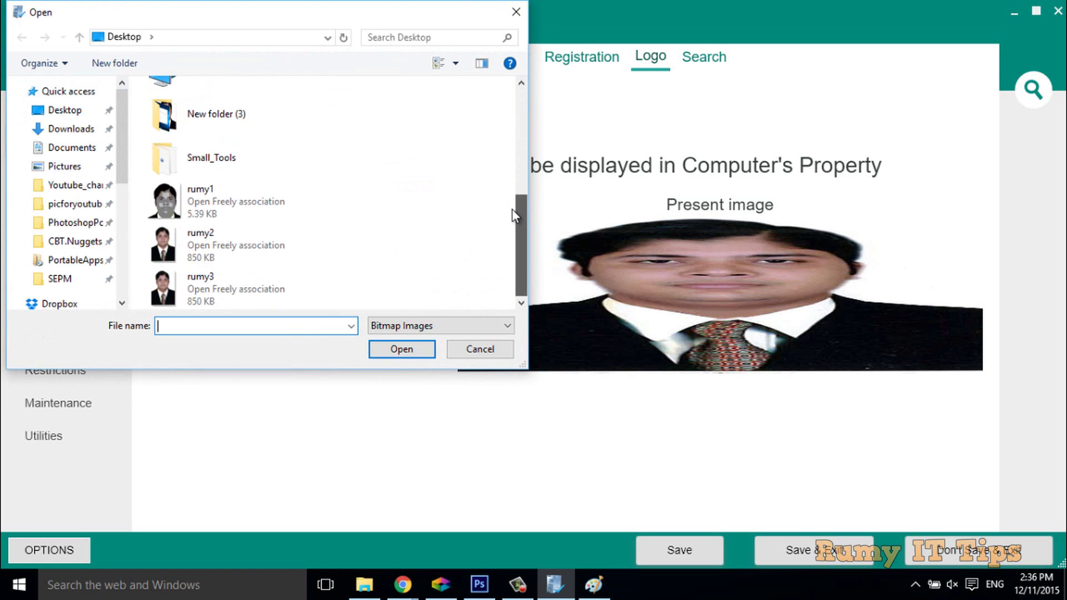
pyautogui.click(189, 301)
pyautogui.click(463, 353)
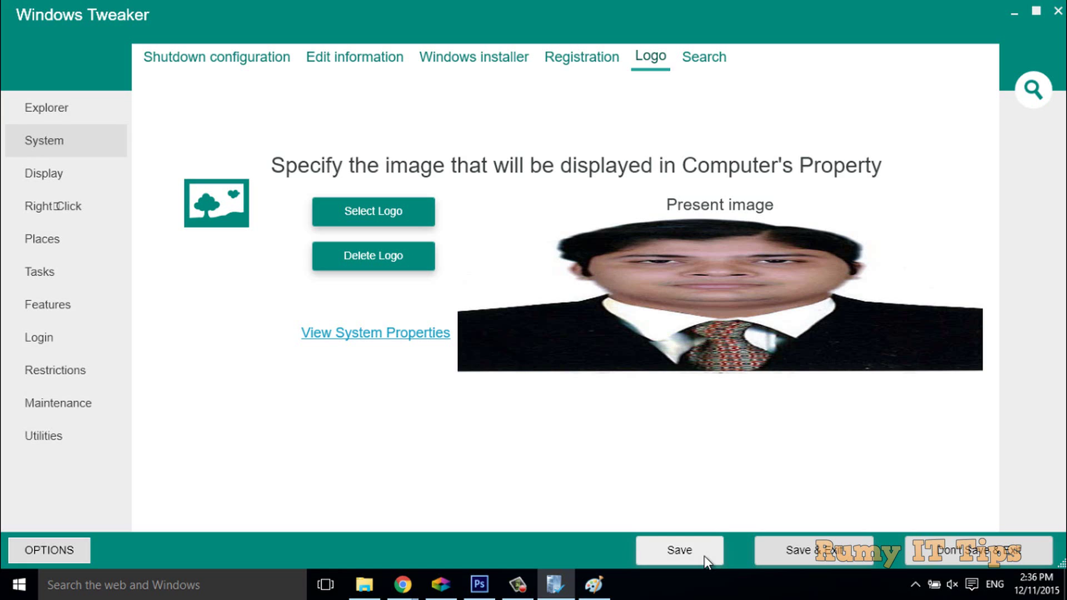
pyautogui.click(1058, 11)
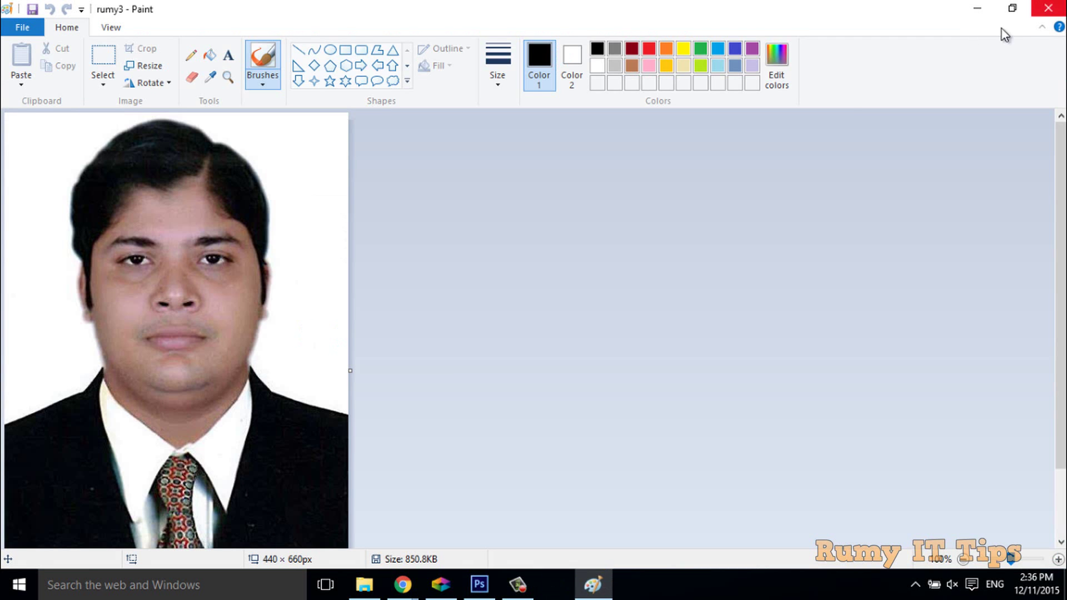